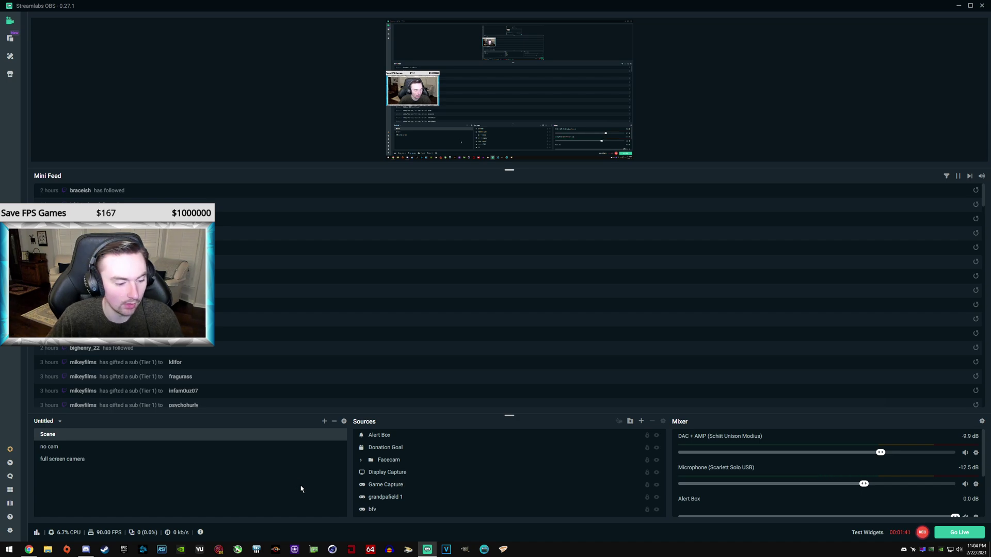
Step: Review the Video settings (2560x1440 canvas, FPSNum/FPSDen values), then close Settings
{"action": "left_click", "coordinate": [10, 532]}
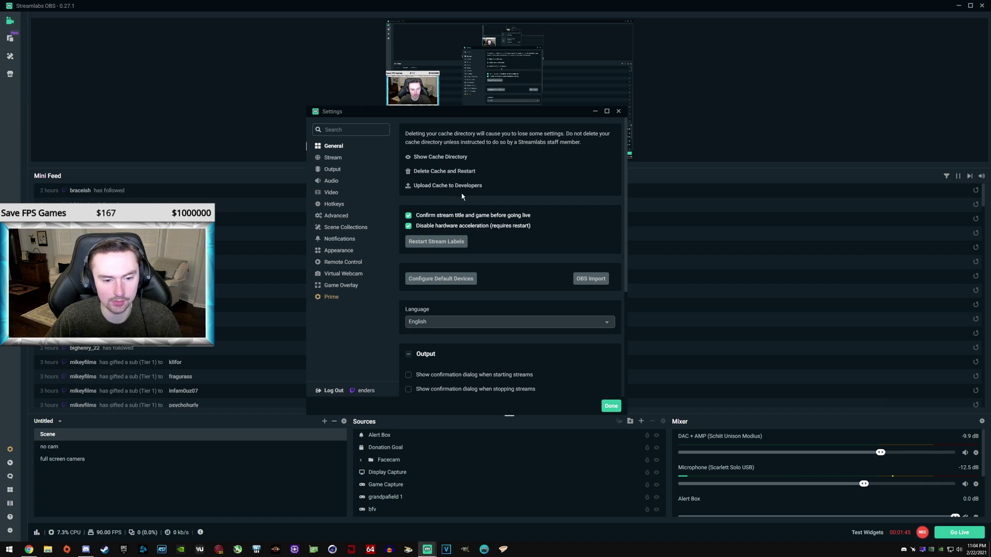
{"action": "left_click", "coordinate": [331, 192]}
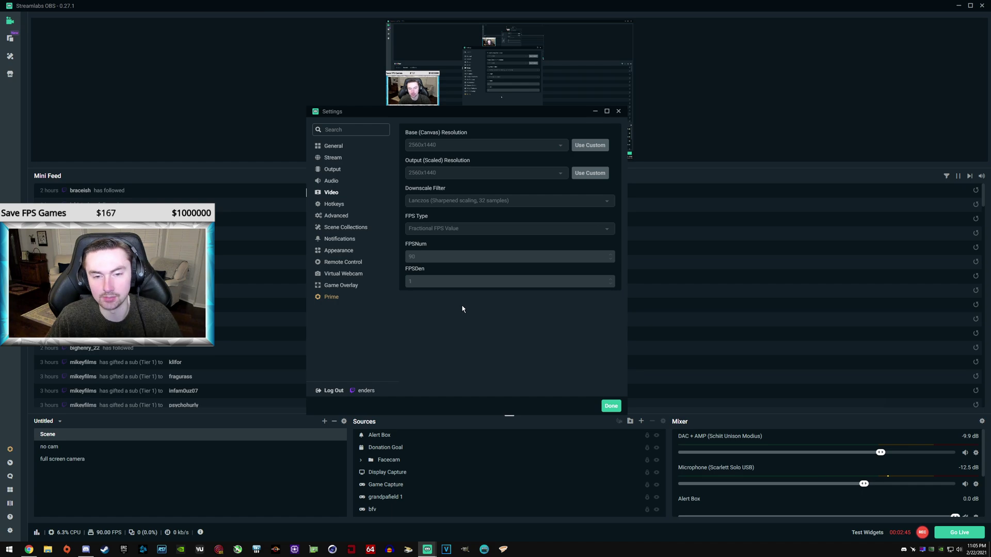
{"action": "left_click", "coordinate": [610, 405]}
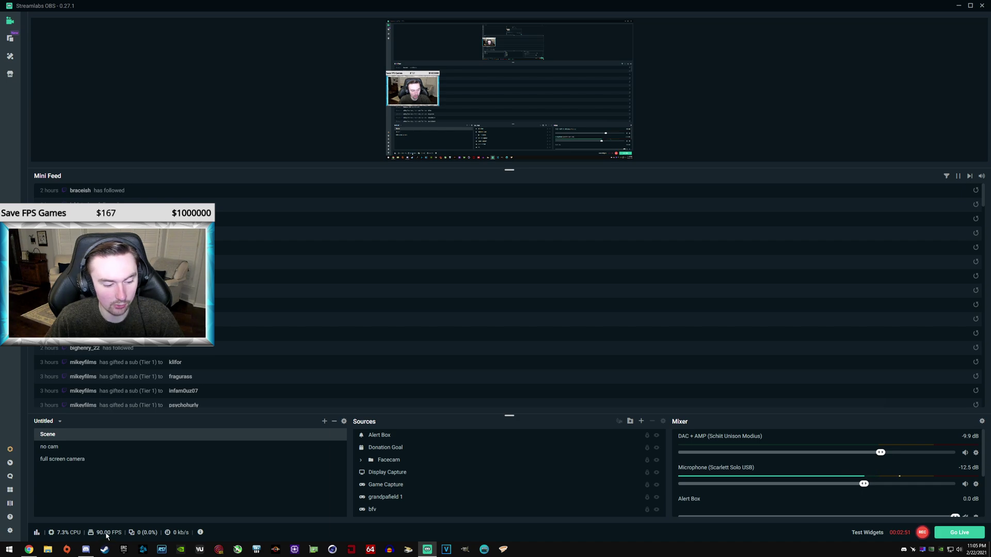
{"action": "left_click", "coordinate": [10, 530]}
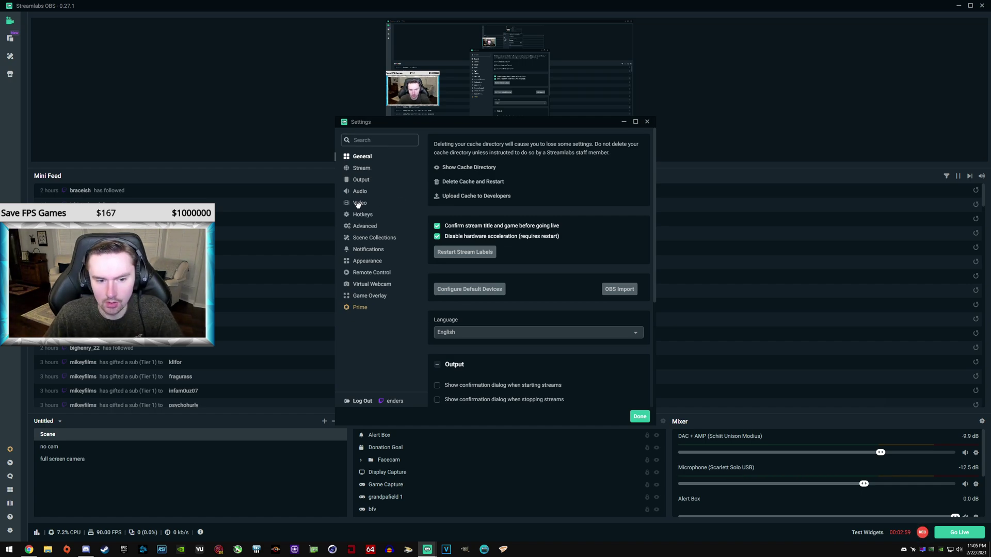
{"action": "left_click", "coordinate": [356, 182]}
{"action": "scroll", "coordinate": [458, 249], "scroll_direction": "down", "scroll_amount": 3}
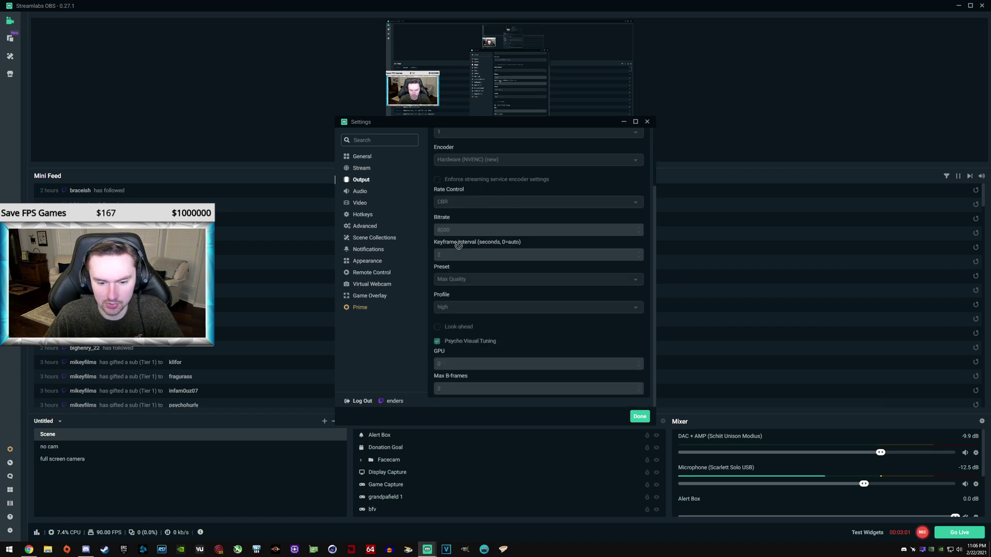
{"action": "scroll", "coordinate": [458, 249], "scroll_direction": "up", "scroll_amount": 3}
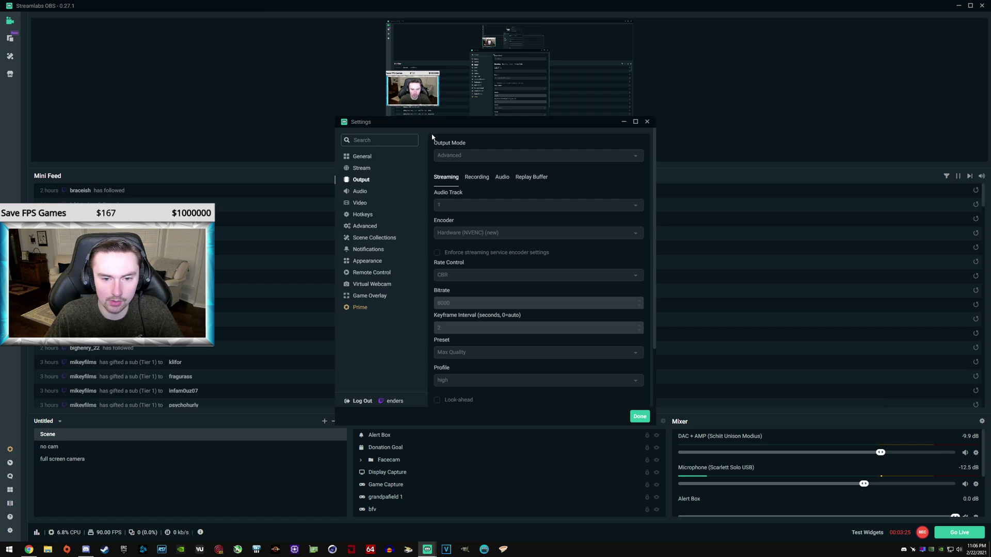
{"action": "left_click_drag", "start_coordinate": [438, 127], "coordinate": [397, 112]}
{"action": "scroll", "coordinate": [463, 235], "scroll_direction": "down", "scroll_amount": 2}
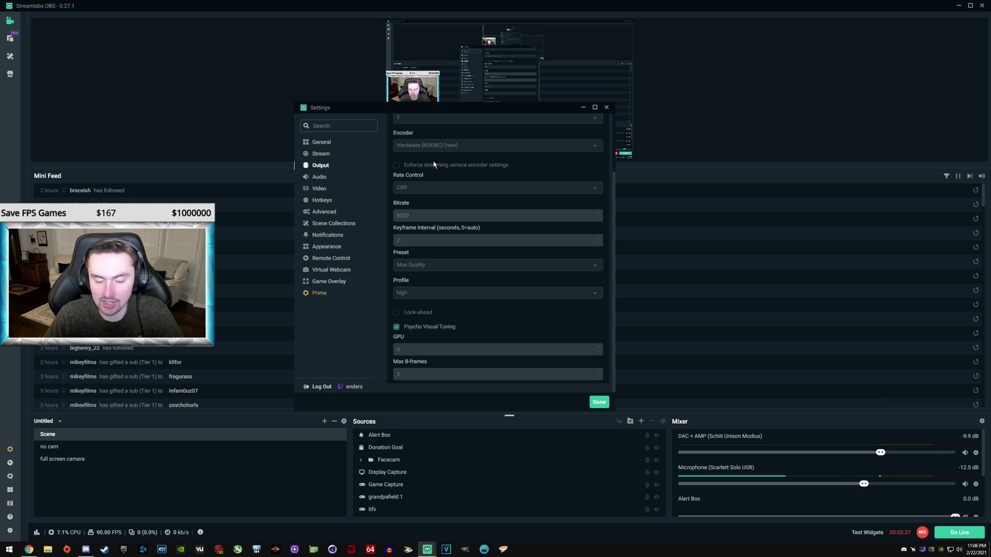
Step: Apply the changes and close the Settings window
{"action": "left_click", "coordinate": [595, 403]}
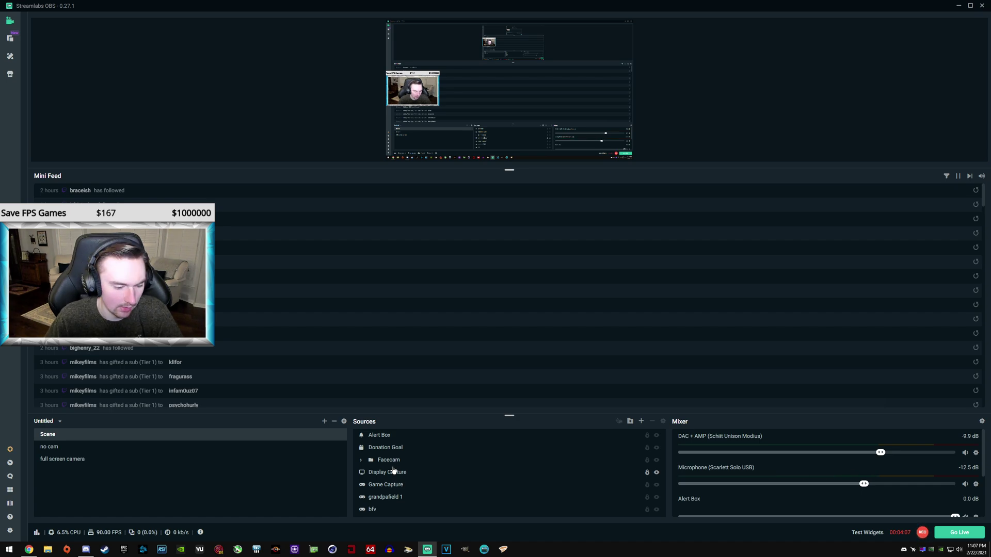
Step: Check the NVENC streaming output settings: CBR rate control, 8000 bitrate, Max Quality preset
{"action": "left_click", "coordinate": [10, 531]}
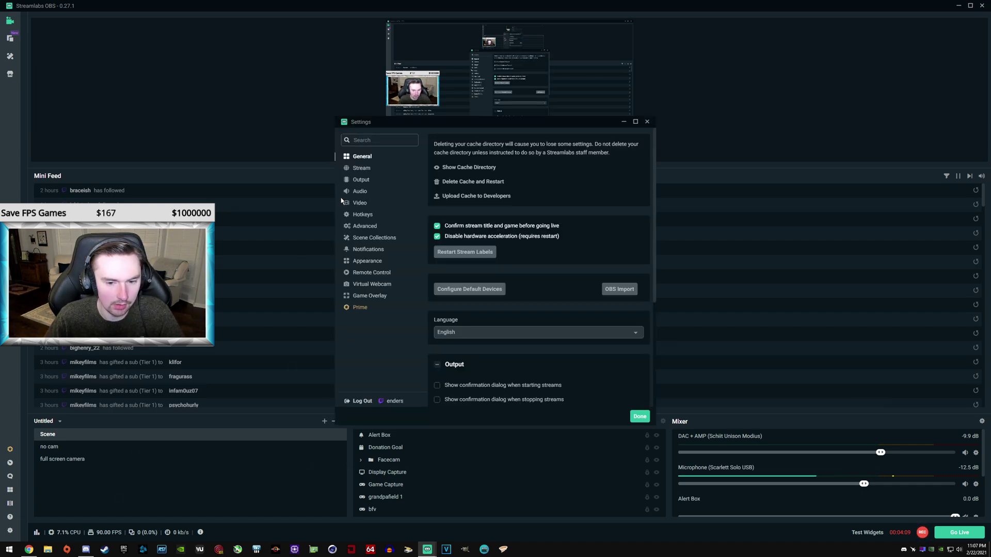
{"action": "left_click", "coordinate": [358, 182]}
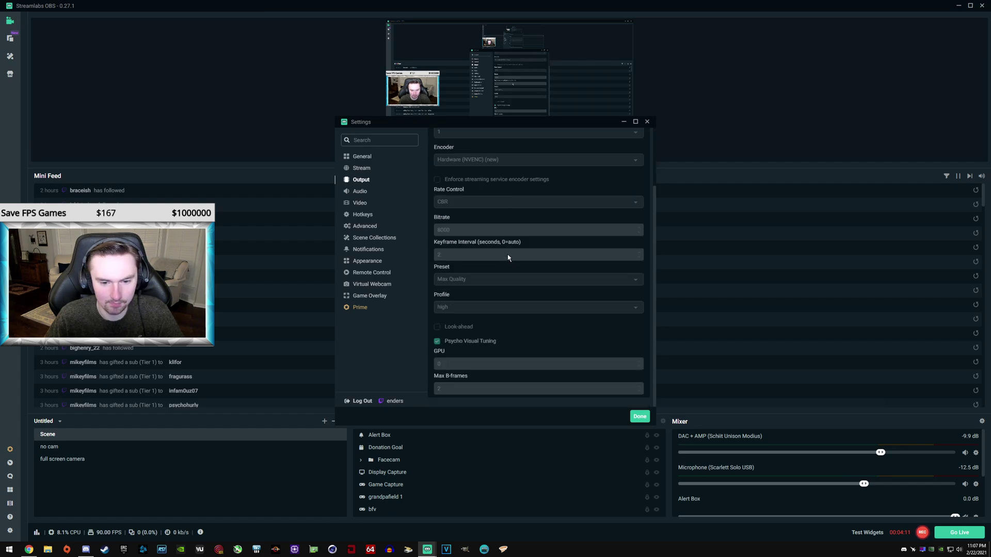
{"action": "scroll", "coordinate": [508, 255], "scroll_direction": "up", "scroll_amount": 1}
{"action": "scroll", "coordinate": [508, 254], "scroll_direction": "down", "scroll_amount": 2}
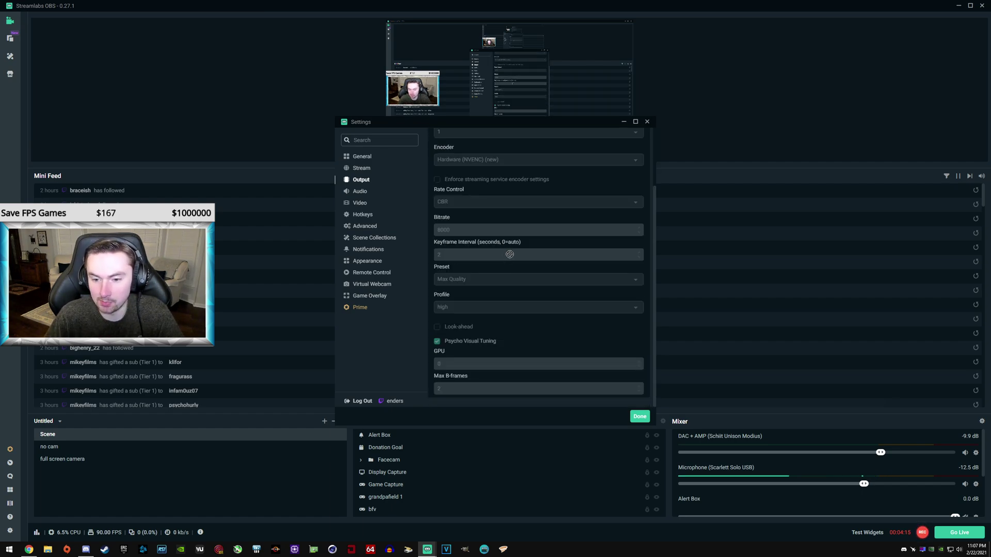
{"action": "scroll", "coordinate": [516, 257], "scroll_direction": "up", "scroll_amount": 2}
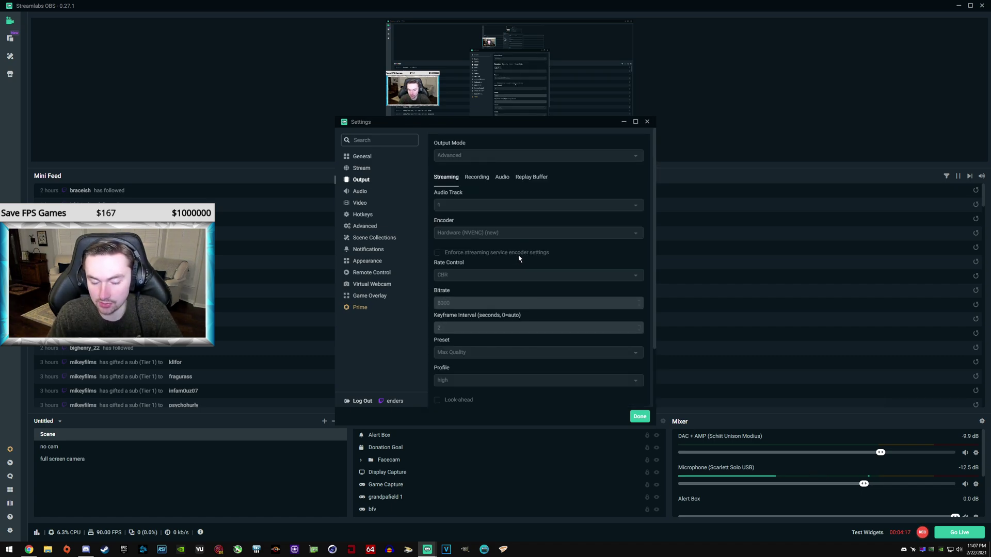
{"action": "scroll", "coordinate": [521, 255], "scroll_direction": "down", "scroll_amount": 1}
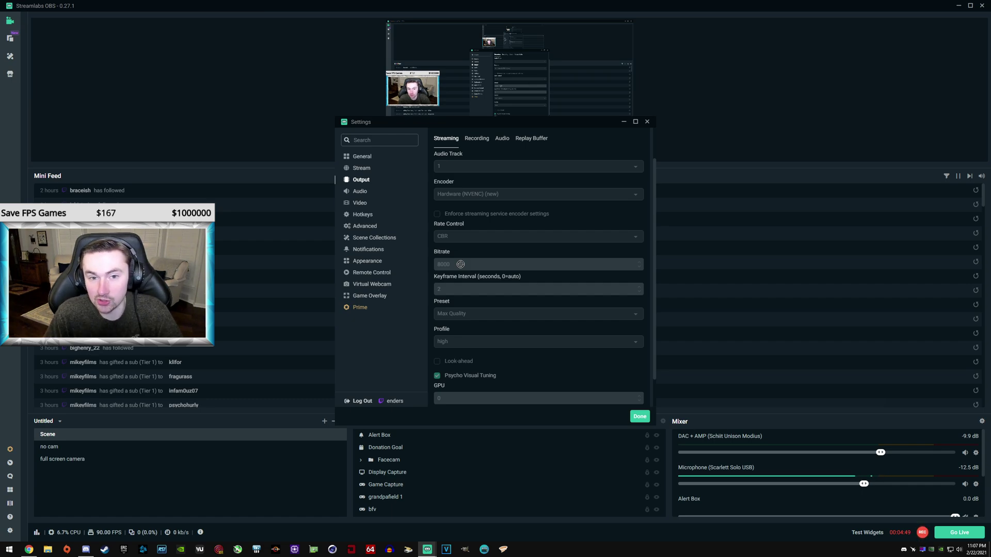
{"action": "scroll", "coordinate": [462, 264], "scroll_direction": "down", "scroll_amount": 1}
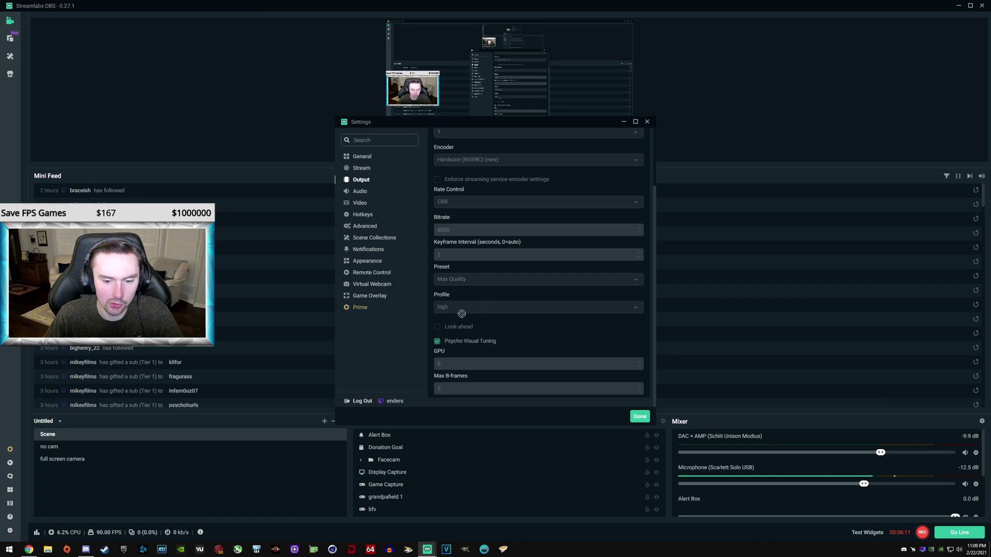
{"action": "scroll", "coordinate": [463, 202], "scroll_direction": "up", "scroll_amount": 3}
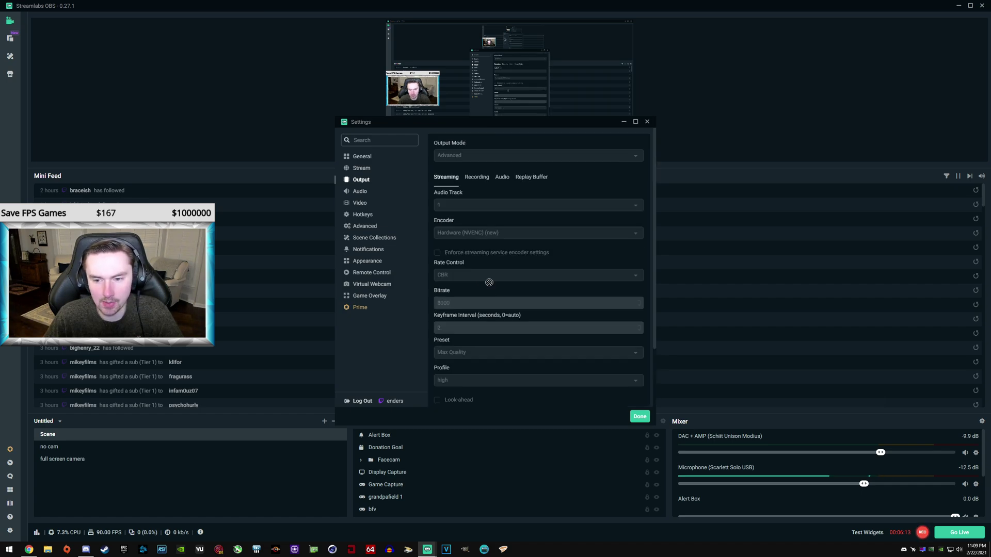
{"action": "scroll", "coordinate": [488, 283], "scroll_direction": "down", "scroll_amount": 3}
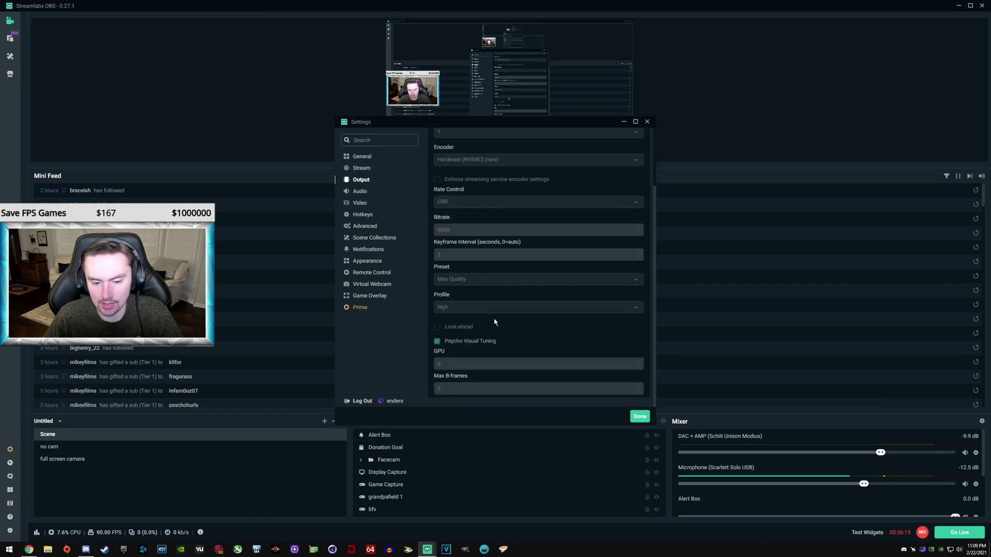
{"action": "scroll", "coordinate": [494, 325], "scroll_direction": "up", "scroll_amount": 3}
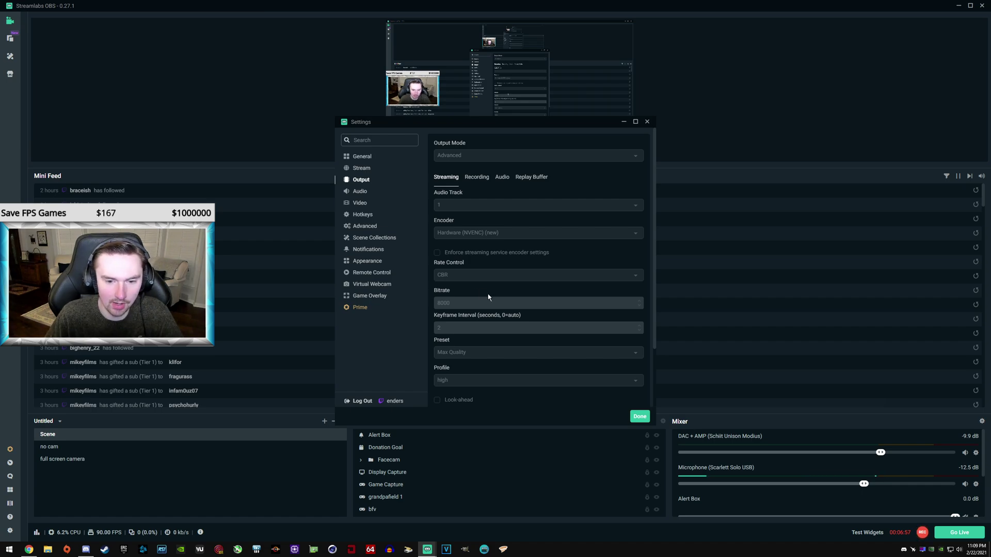
{"action": "scroll", "coordinate": [485, 234], "scroll_direction": "down", "scroll_amount": 2}
{"action": "scroll", "coordinate": [485, 235], "scroll_direction": "up", "scroll_amount": 2}
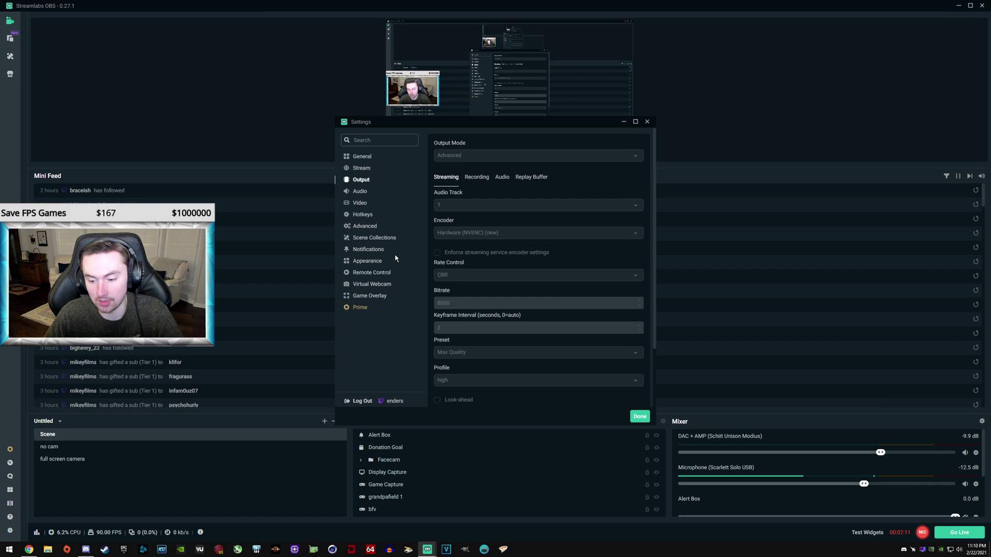
{"action": "scroll", "coordinate": [513, 236], "scroll_direction": "down", "scroll_amount": 5}
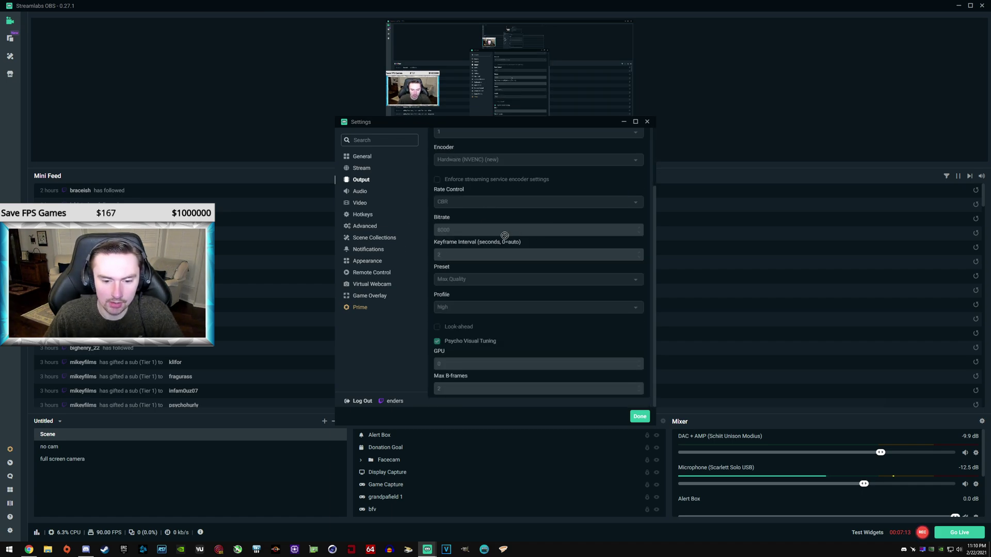
{"action": "scroll", "coordinate": [501, 238], "scroll_direction": "up", "scroll_amount": 5}
{"action": "left_click", "coordinate": [638, 416]}
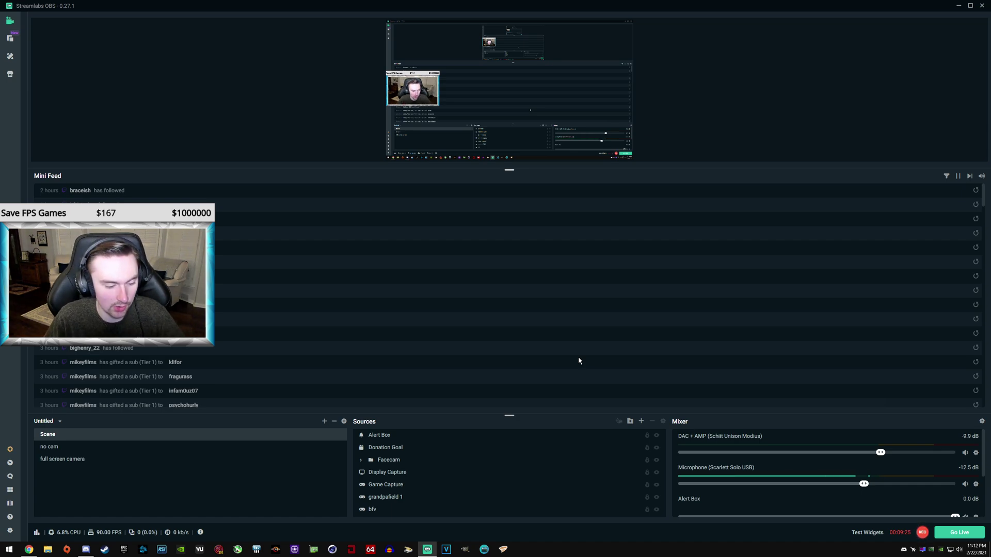
Step: Switch to the Battlefield V VOD in Chrome and bring up the player's settings menu
{"action": "key", "text": "alt+Tab"}
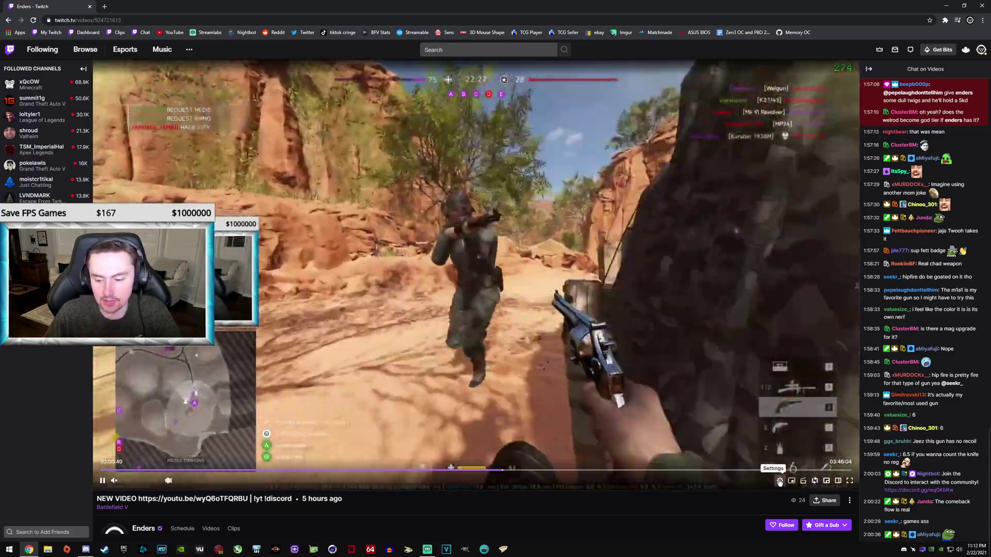
{"action": "left_click", "coordinate": [779, 481]}
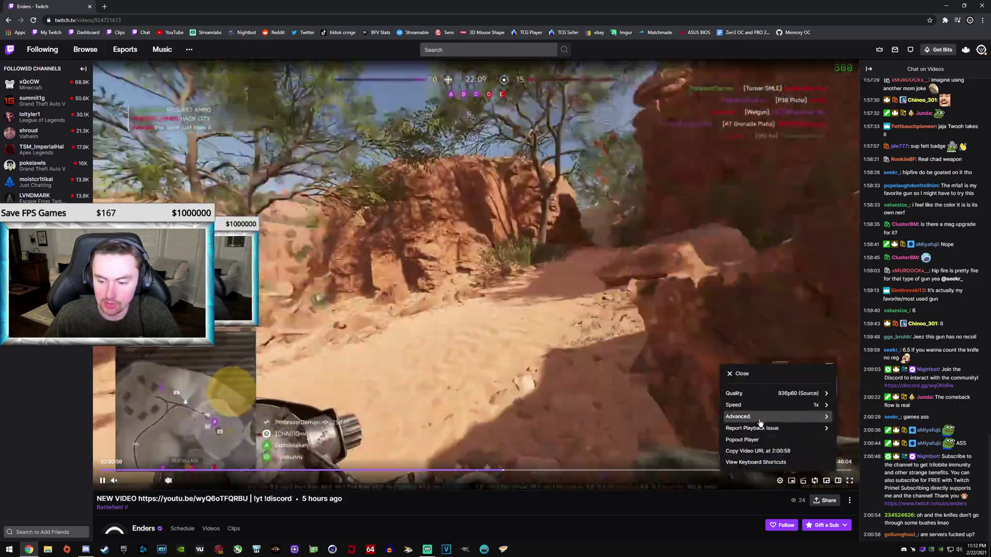
Step: Show the Video Stats overlay to confirm about 88 FPS, close it, and return to Streamlabs OBS
{"action": "left_click", "coordinate": [762, 419]}
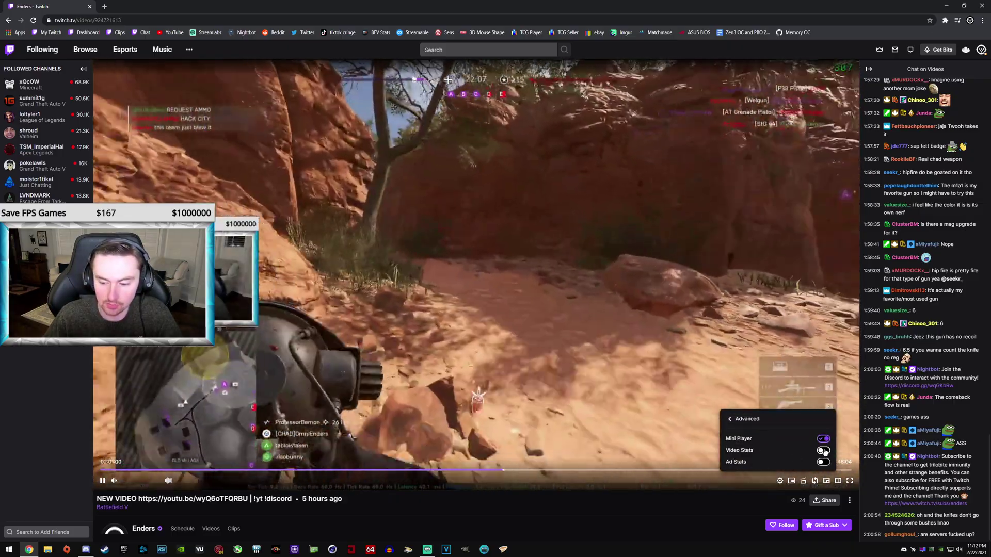
{"action": "left_click", "coordinate": [823, 451]}
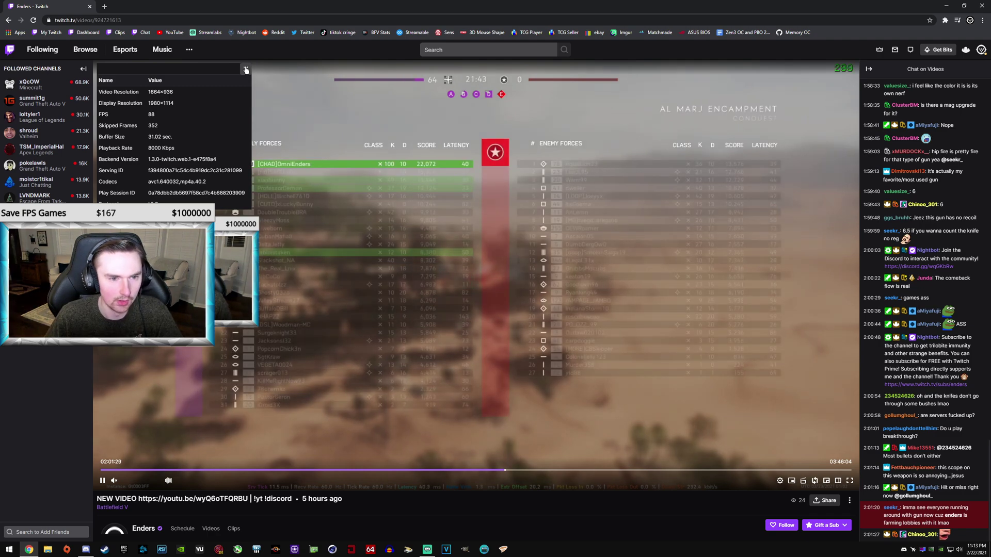
{"action": "left_click", "coordinate": [246, 68]}
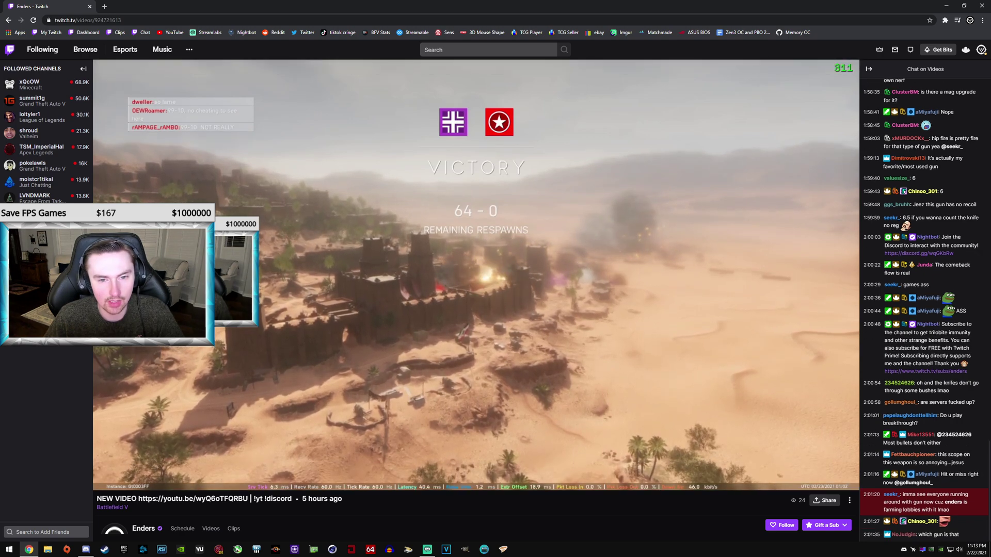
{"action": "mouse_move", "coordinate": [430, 550]}
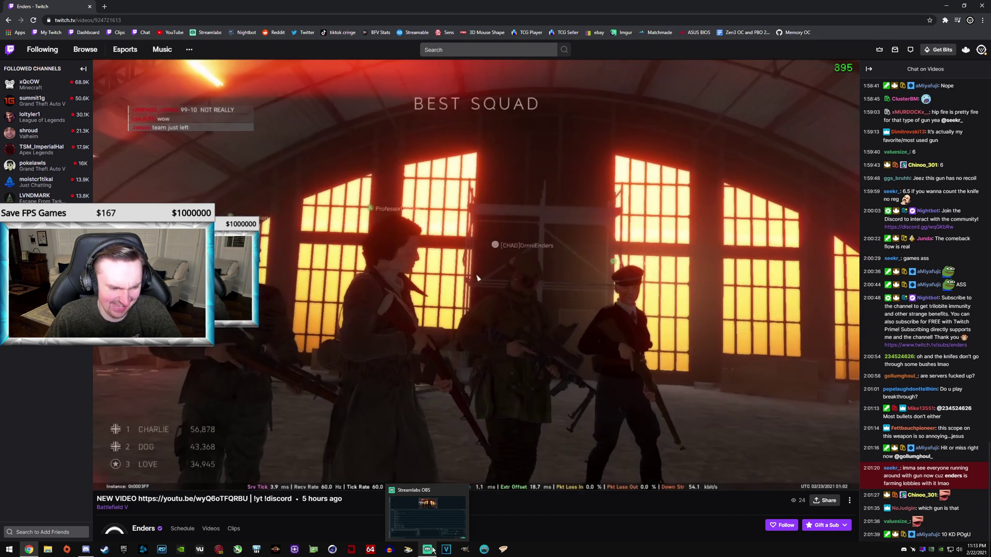
{"action": "left_click", "coordinate": [433, 550]}
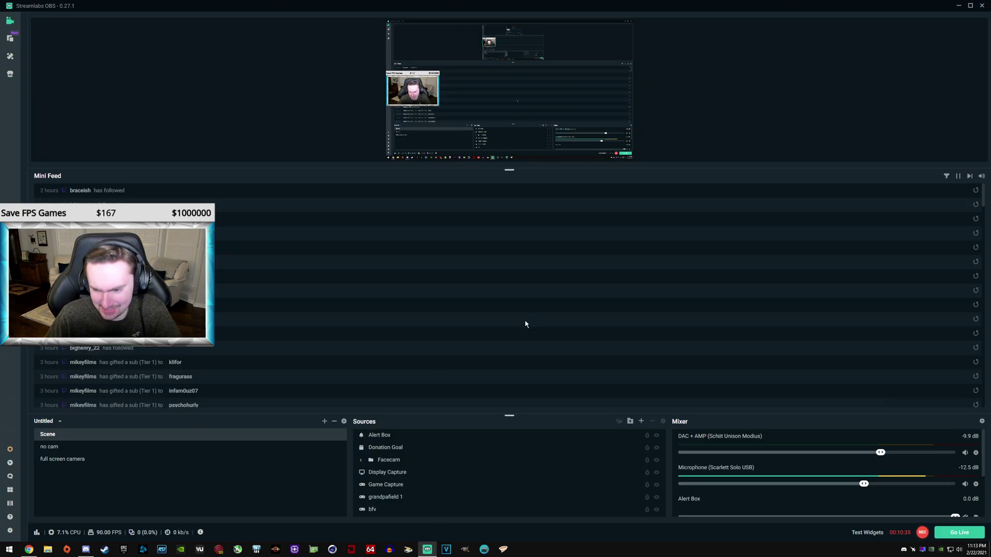